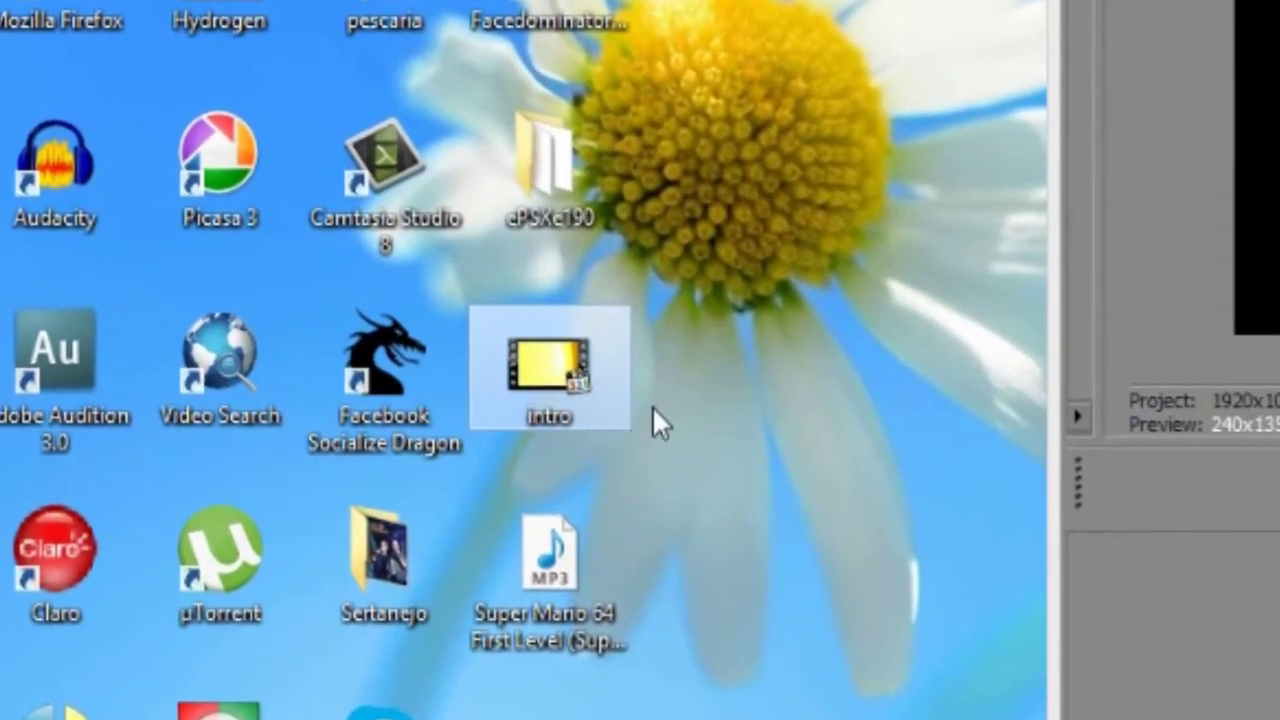
- Add the intro video and the Super Mario 64 MP3 from the desktop to the Vegas Pro timeline and maximize the editor window
left_click(586, 614)
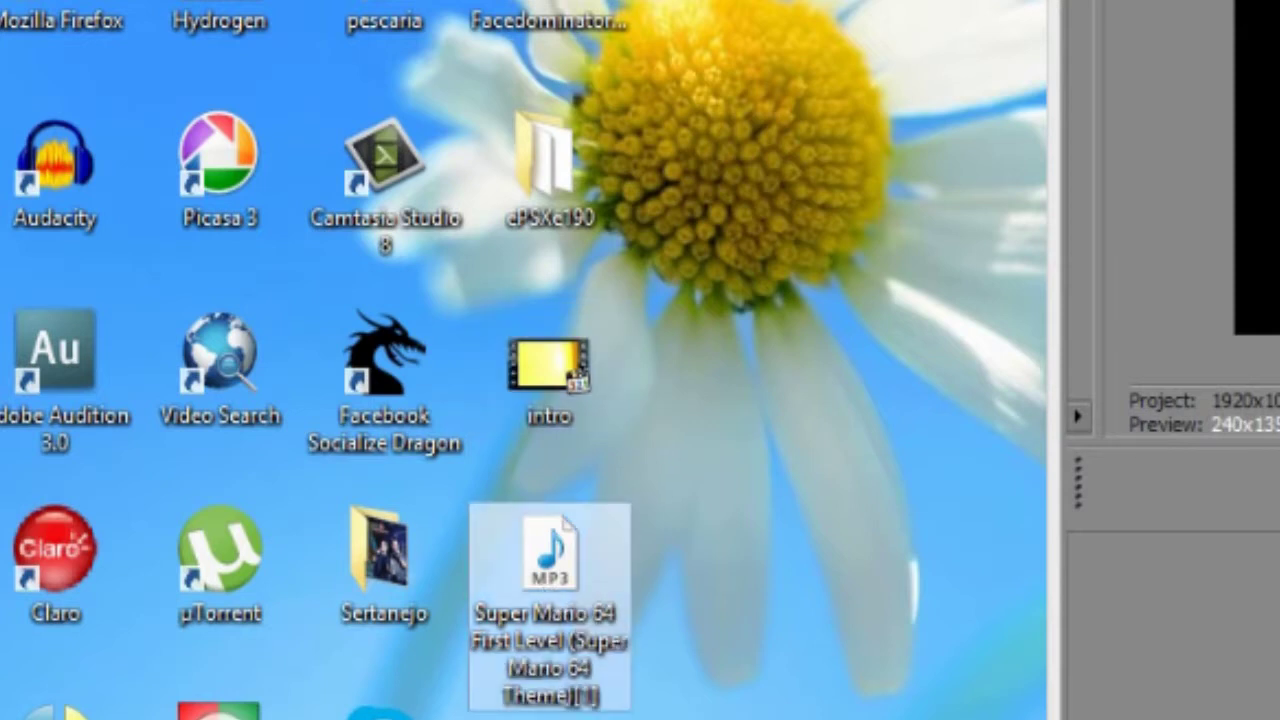
left_click(548, 368)
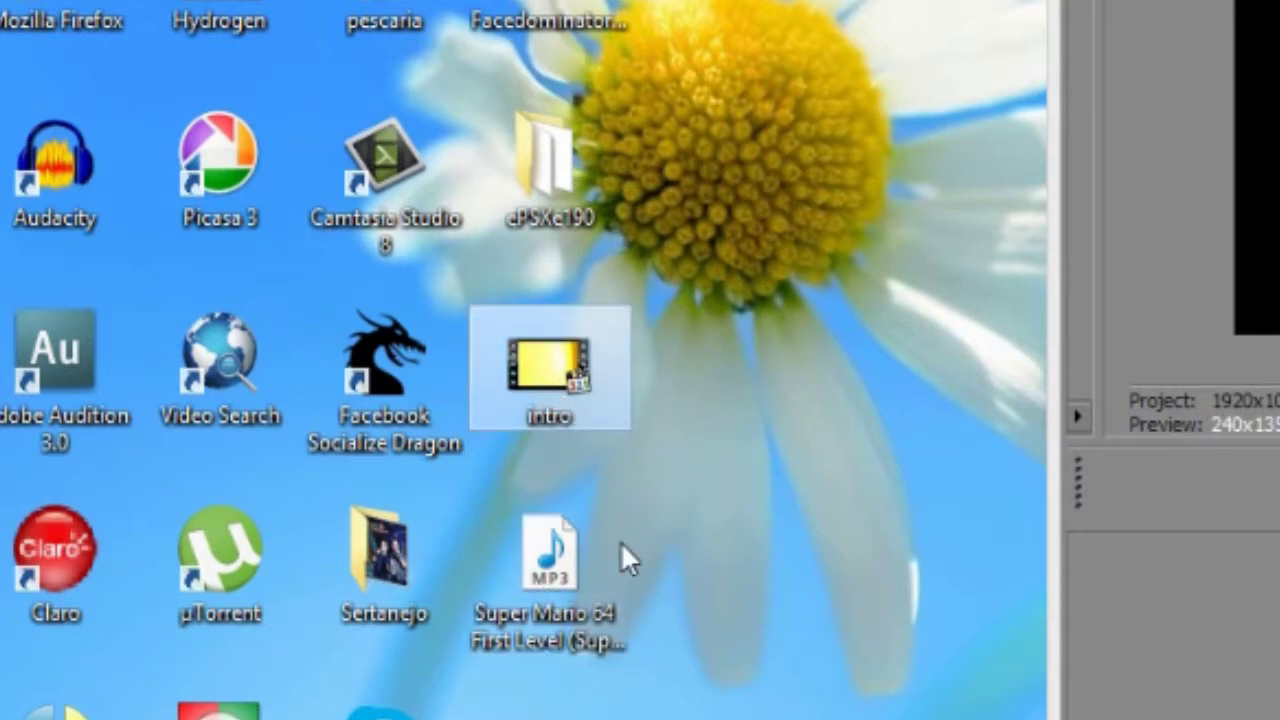
left_click(621, 548)
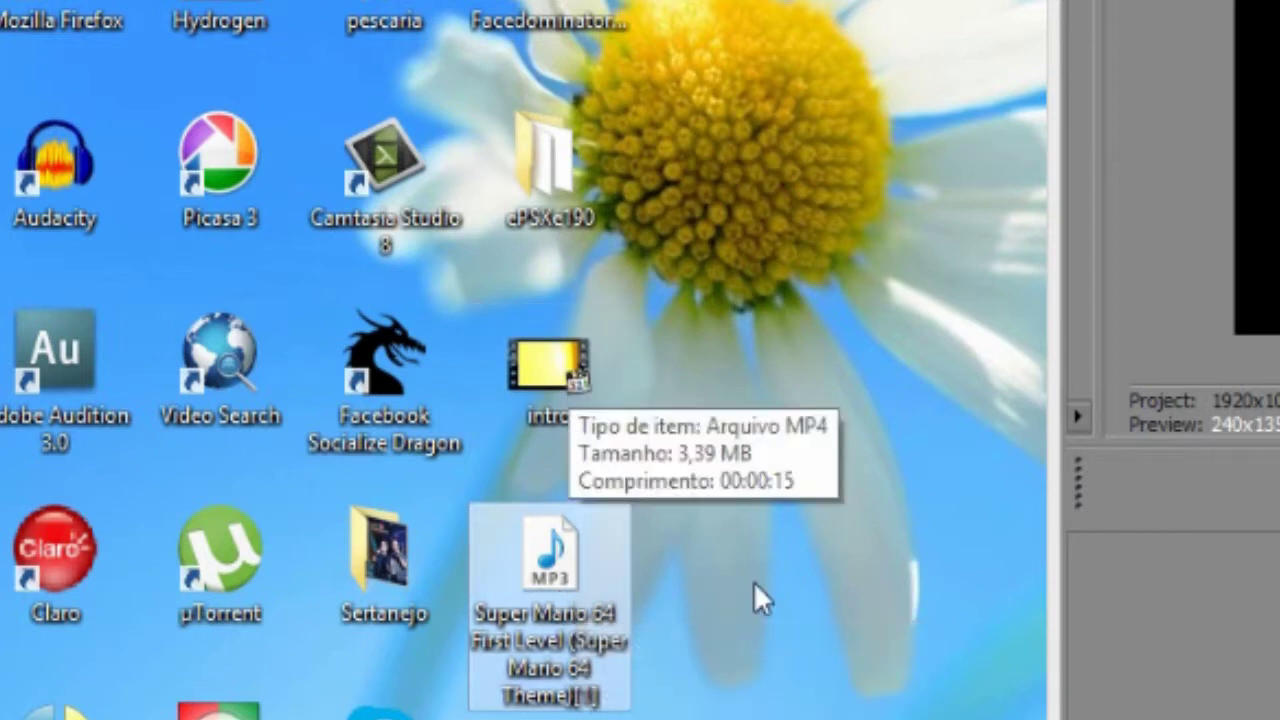
left_click(570, 368)
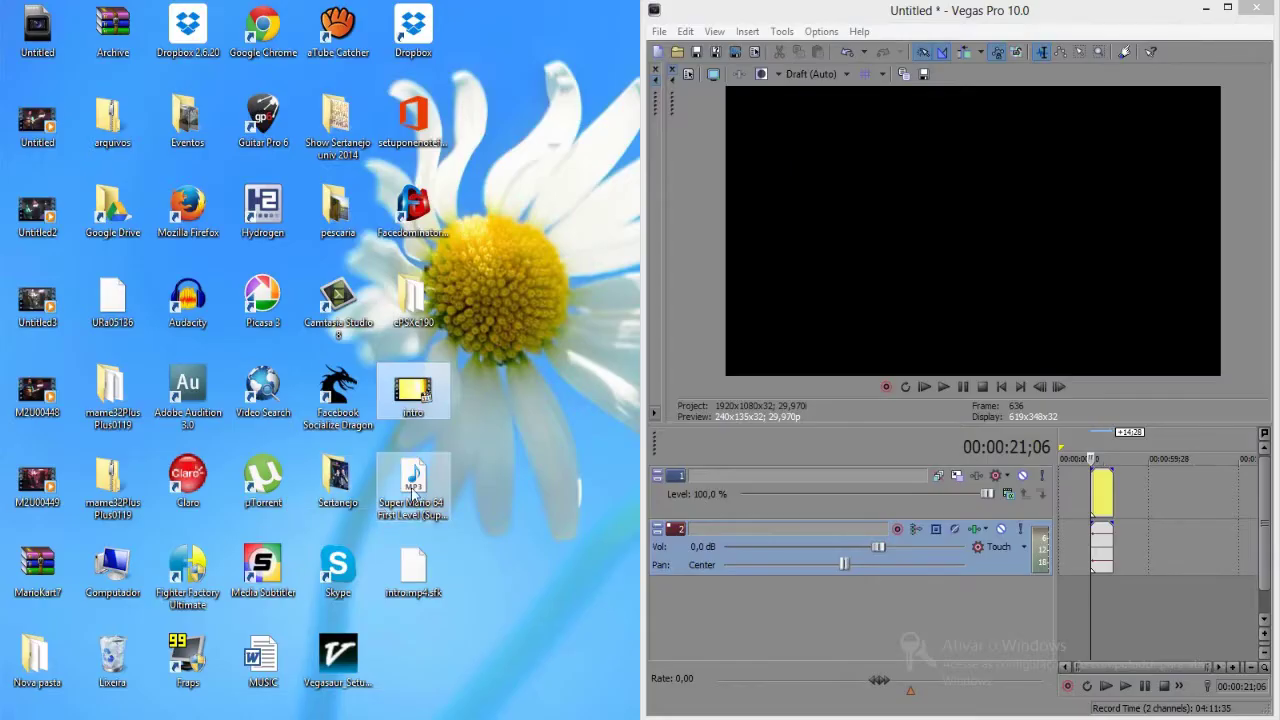
left_click_drag(414, 497, 1201, 634)
left_click_drag(1138, 585, 1140, 590)
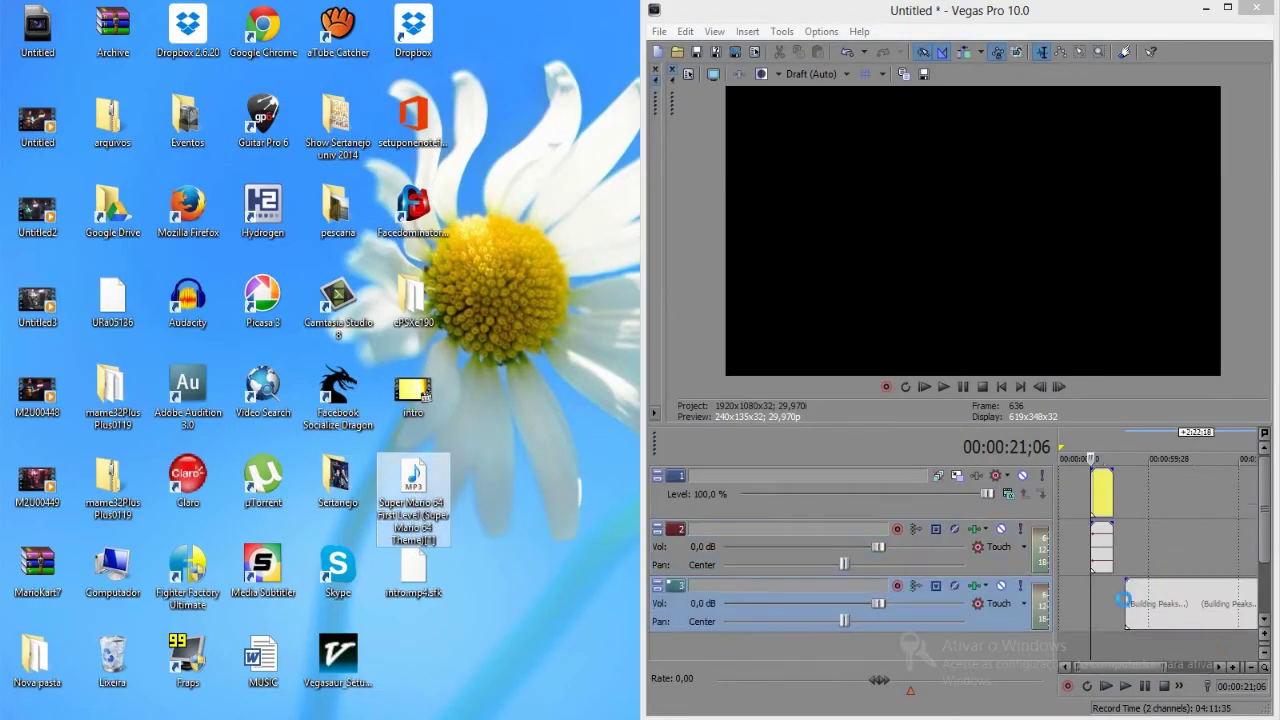
left_click(1229, 8)
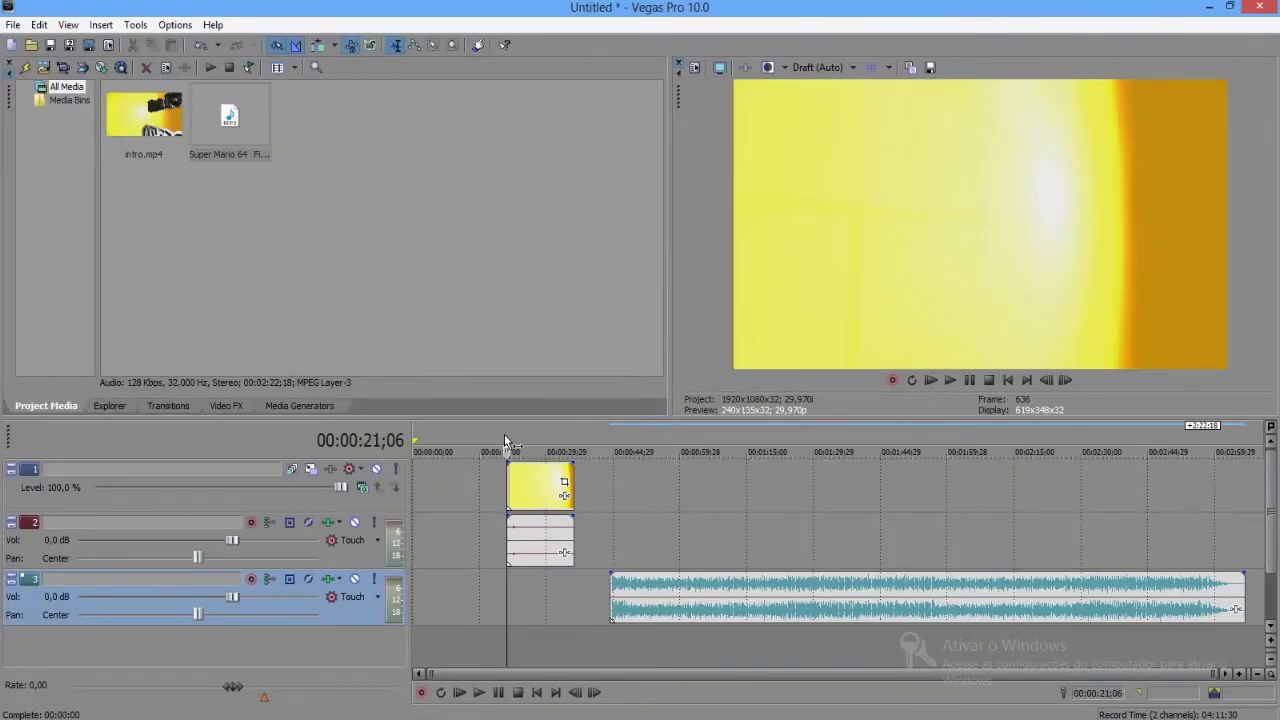
- Play part of the intro clip to check its sound and remove its audio event from the group with the video
key("space")
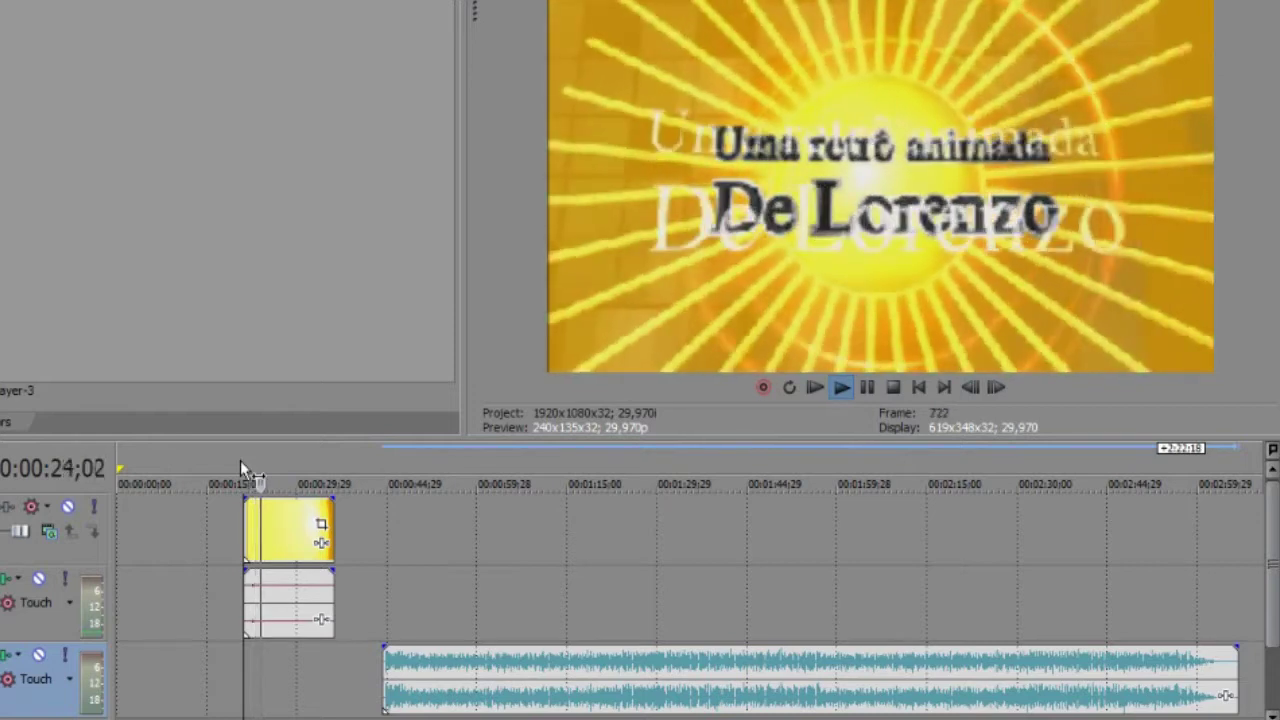
key("space")
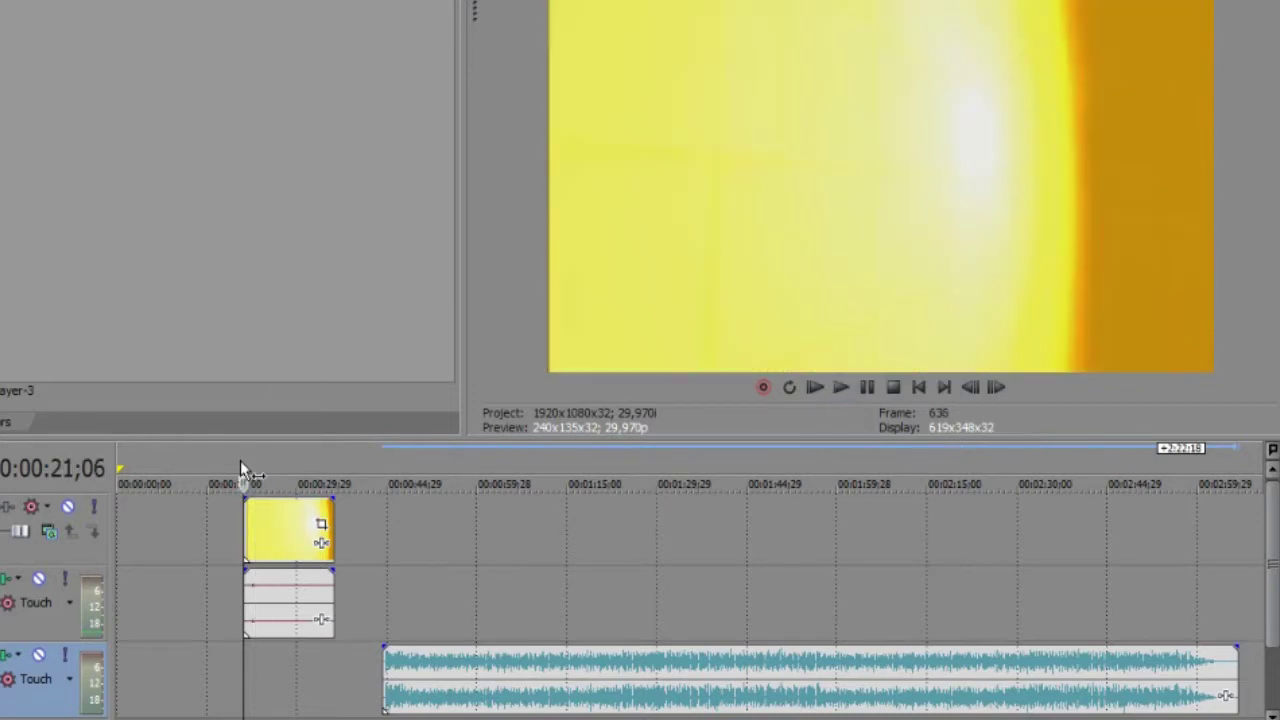
left_click(271, 598)
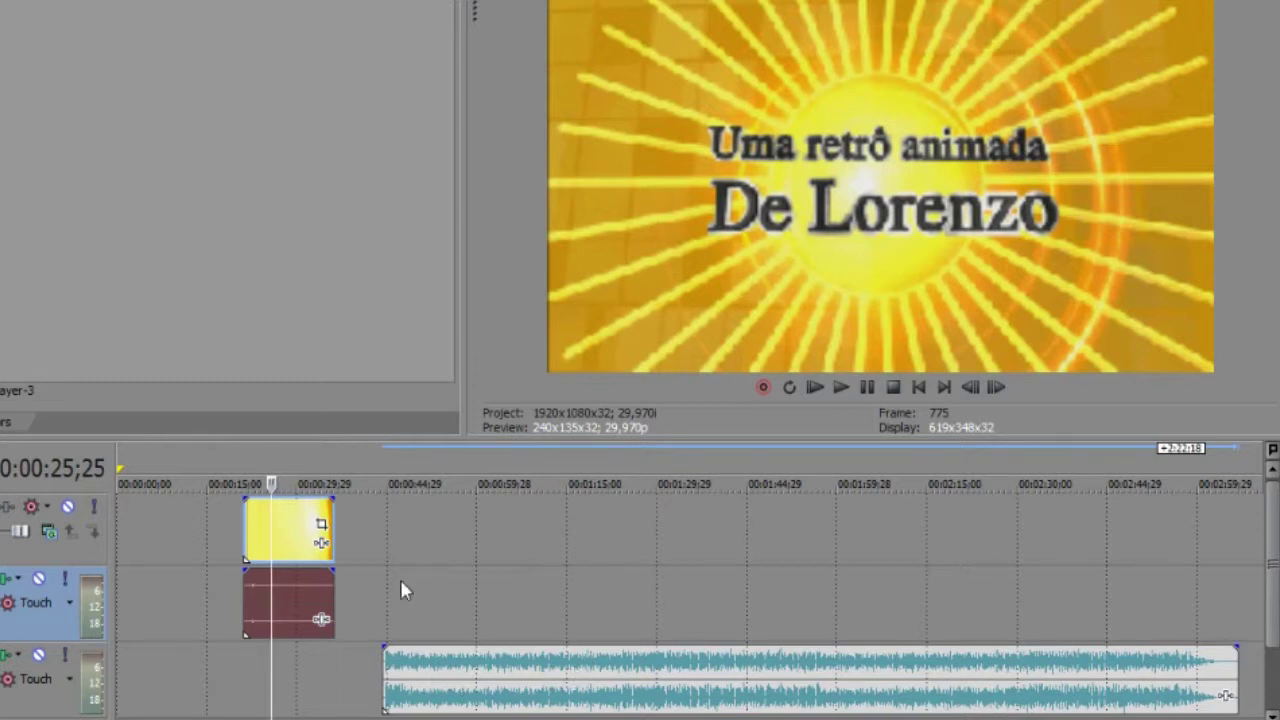
right_click(284, 617)
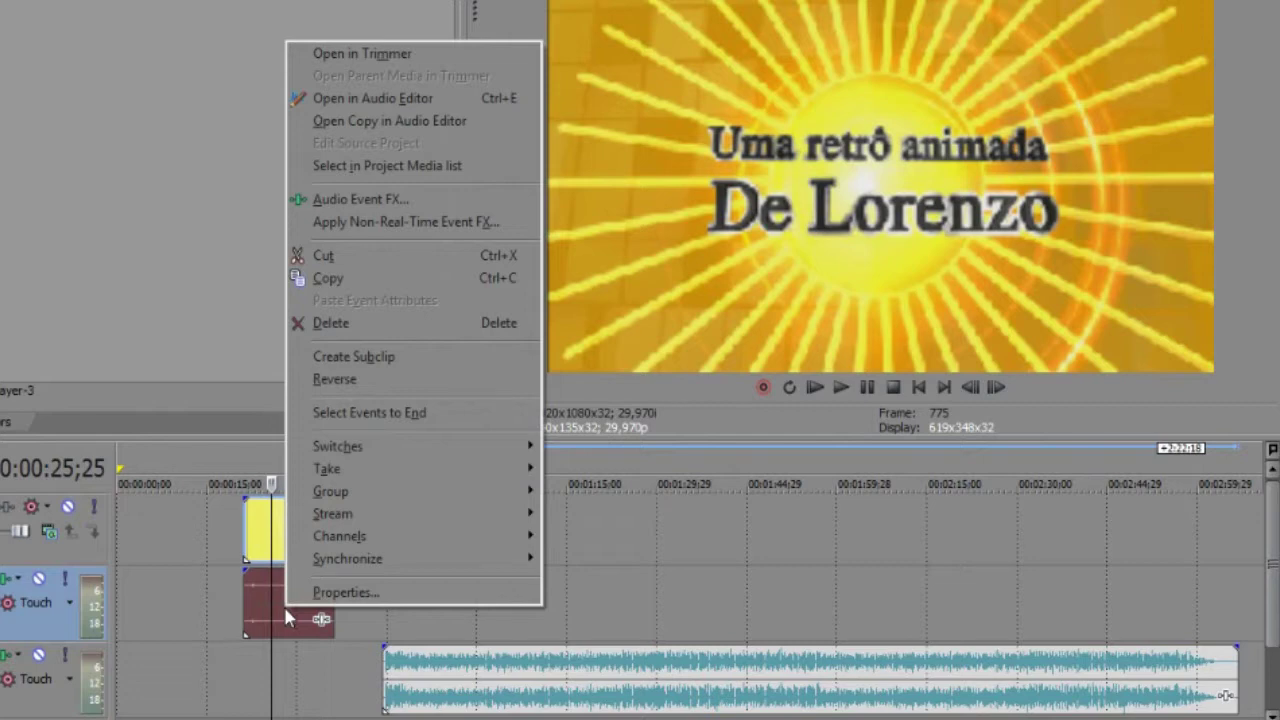
left_click(191, 606)
left_click(244, 620)
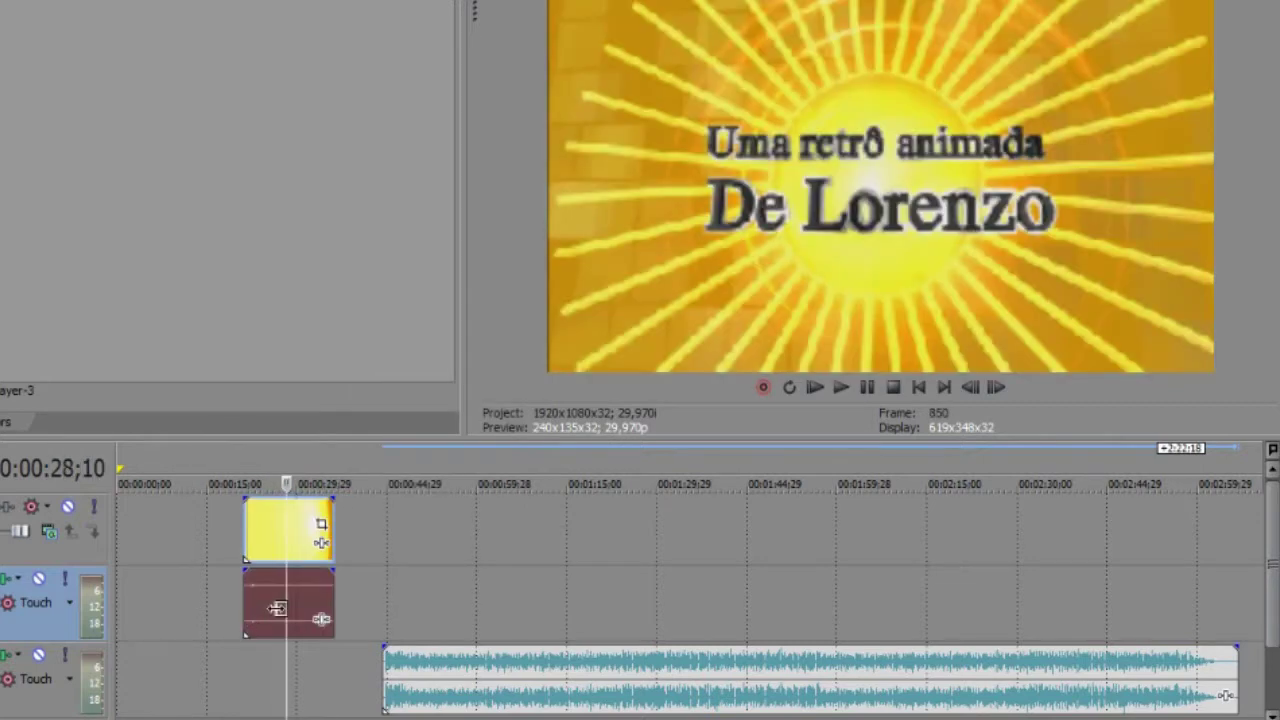
right_click(268, 607)
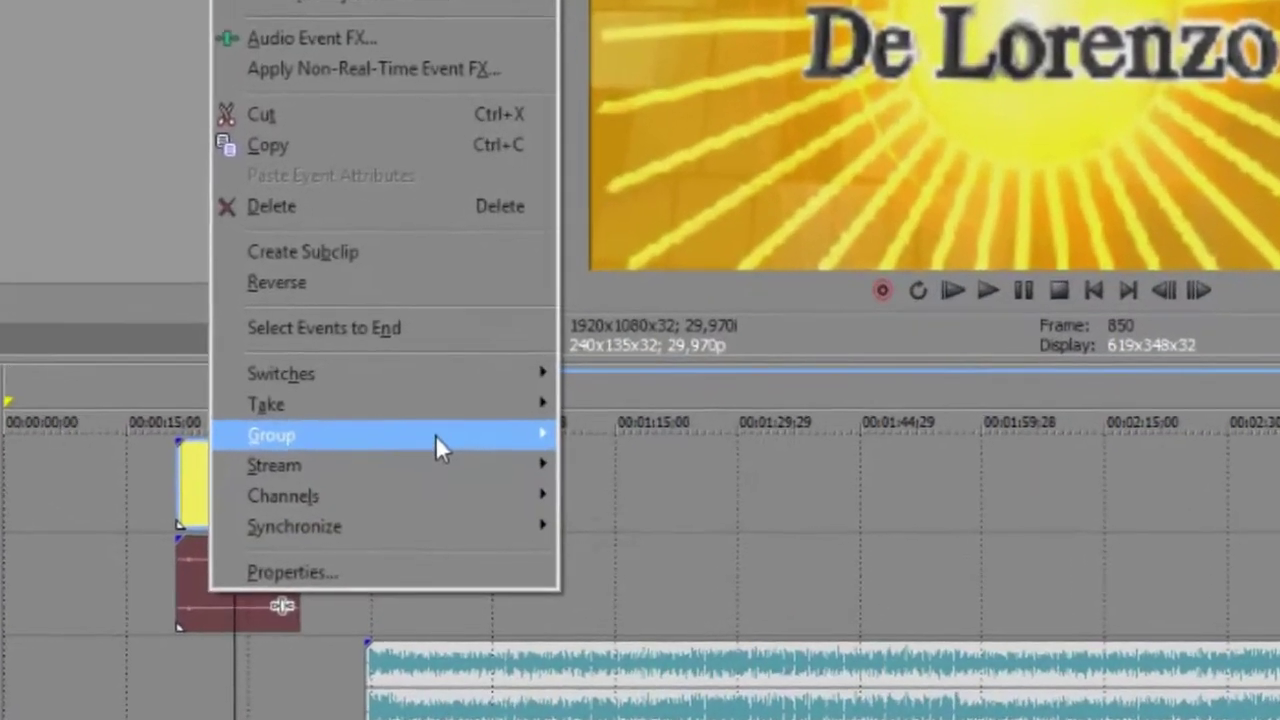
mouse_move(434, 493)
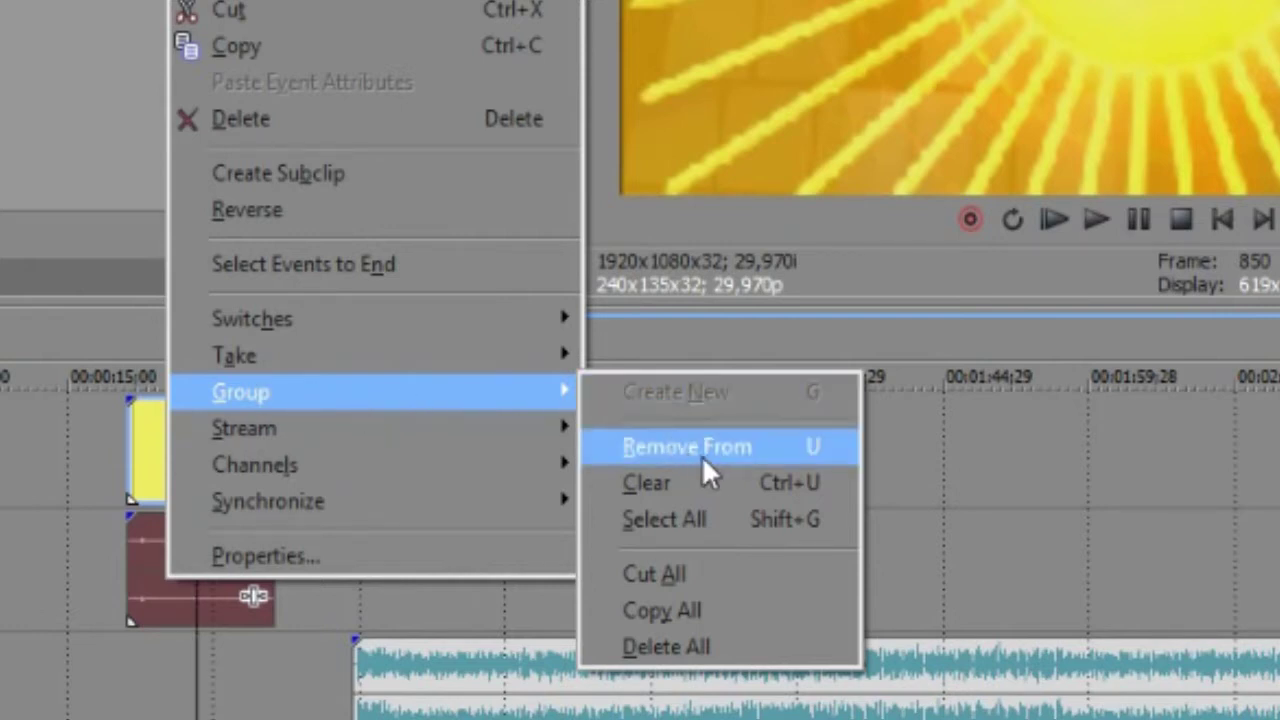
left_click(781, 451)
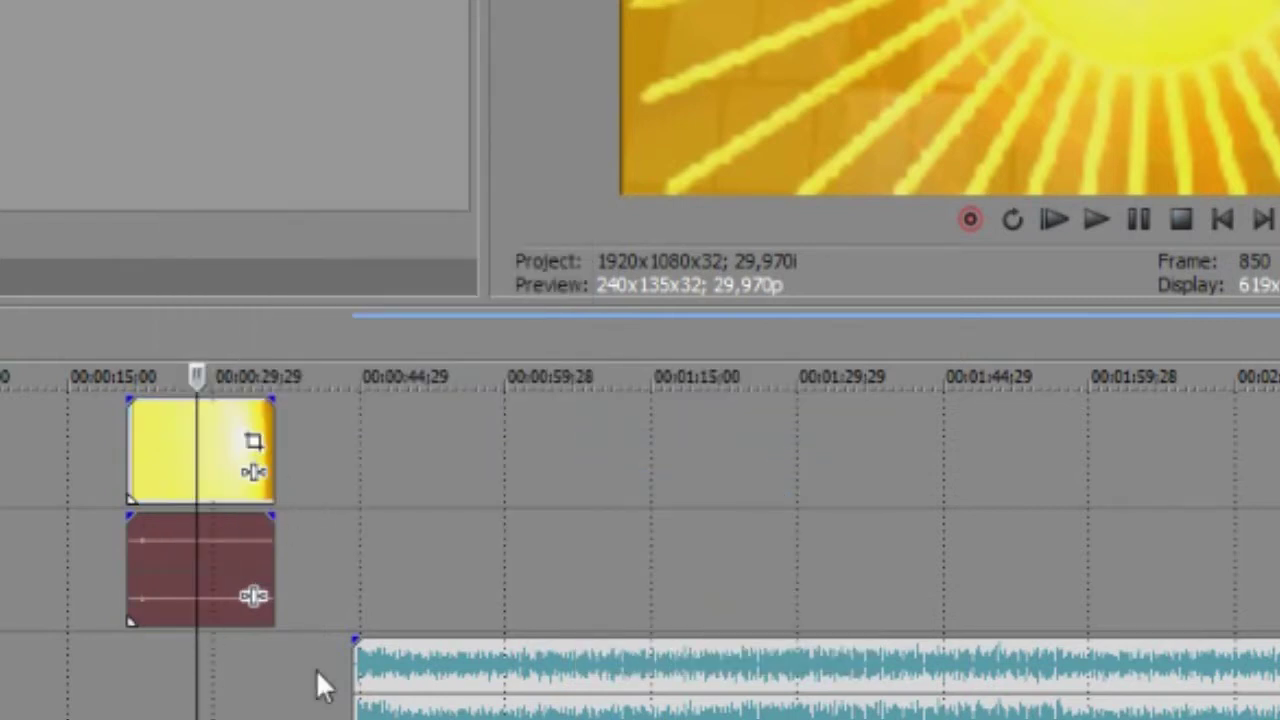
- Move the ungrouped intro audio event away from under its video and delete it
left_click_drag(233, 550, 375, 574)
left_click(343, 586)
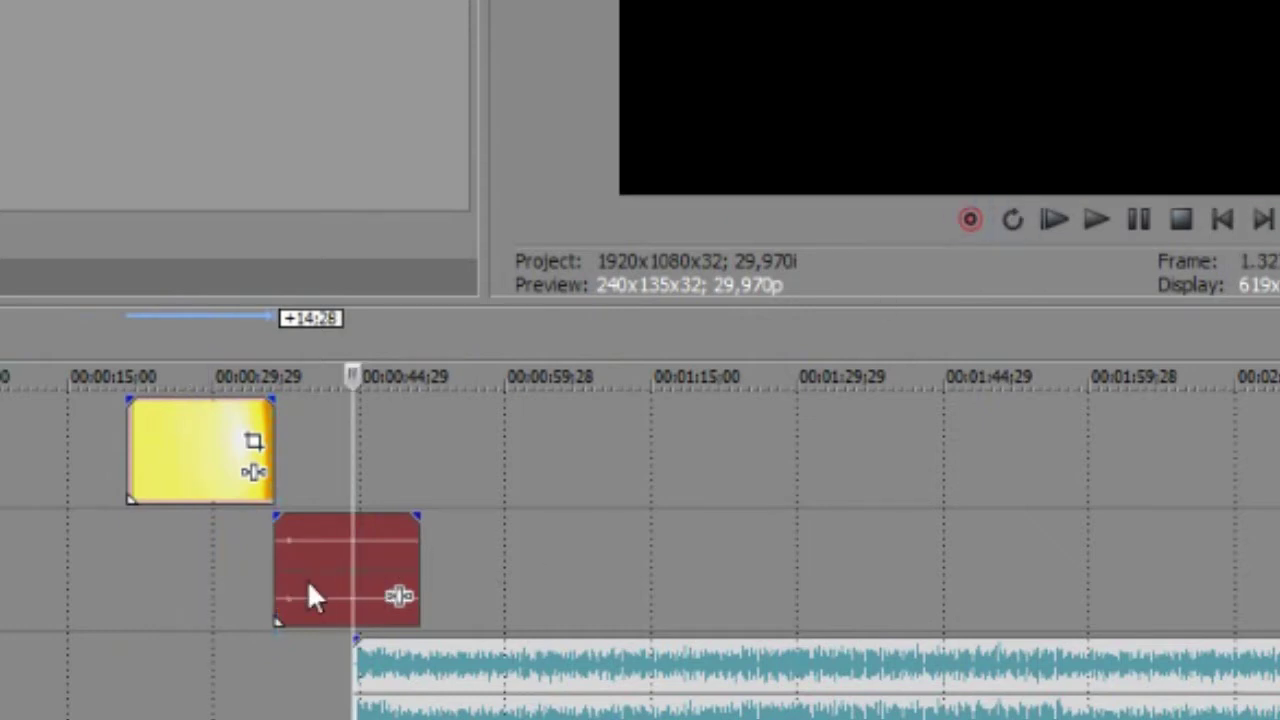
right_click(312, 596)
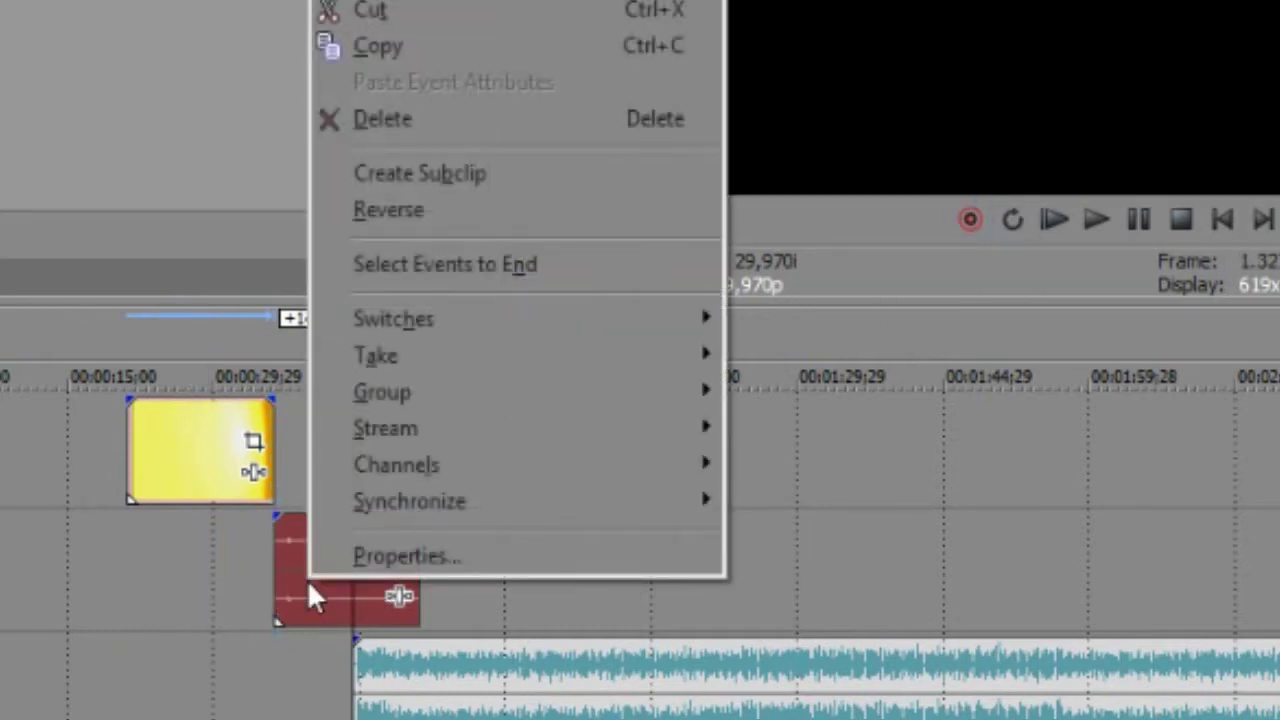
left_click(457, 124)
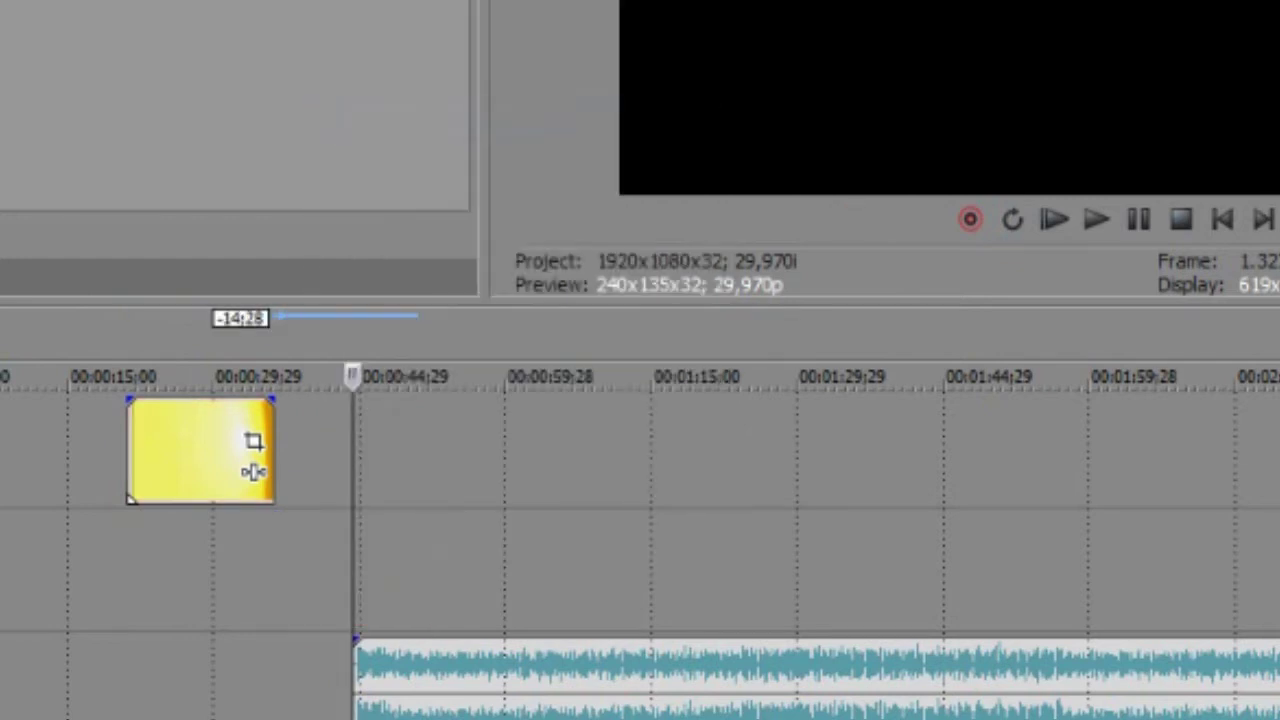
- Place the Super Mario 64 music on track 2, aligned and trimmed to the intro video's start and end, and play the result
left_click_drag(462, 662, 323, 599)
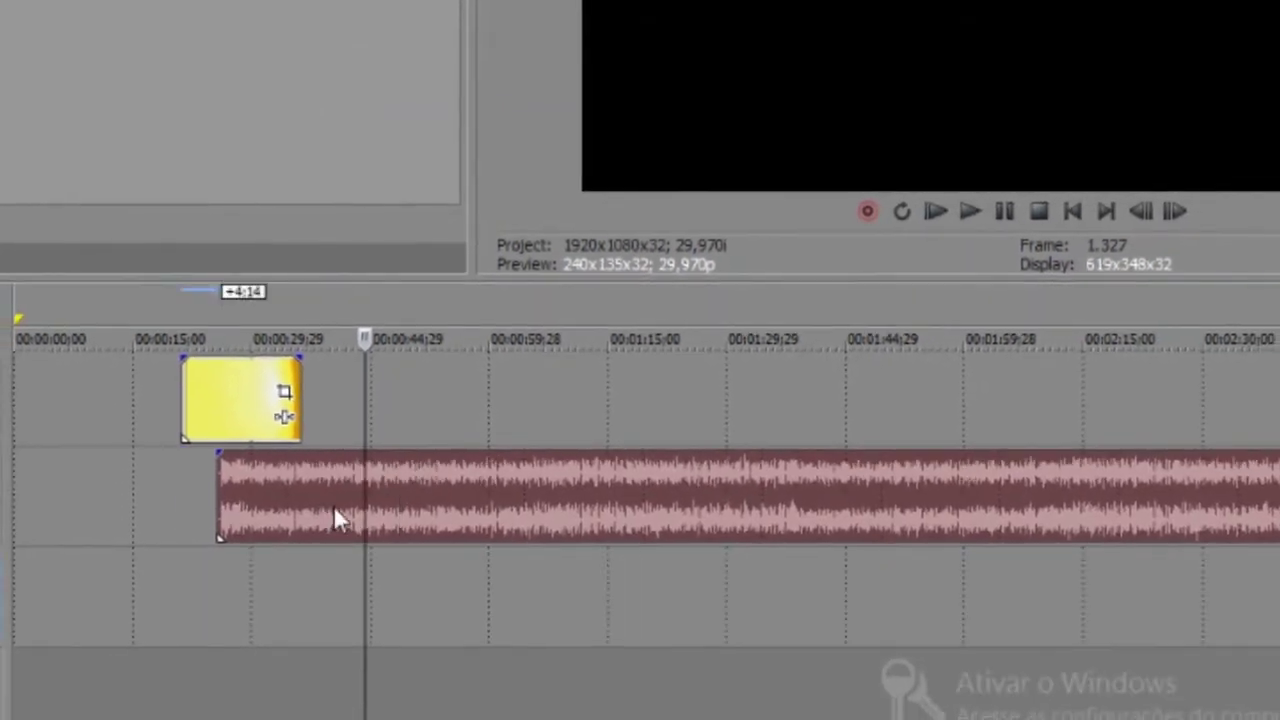
left_click_drag(335, 510, 275, 505)
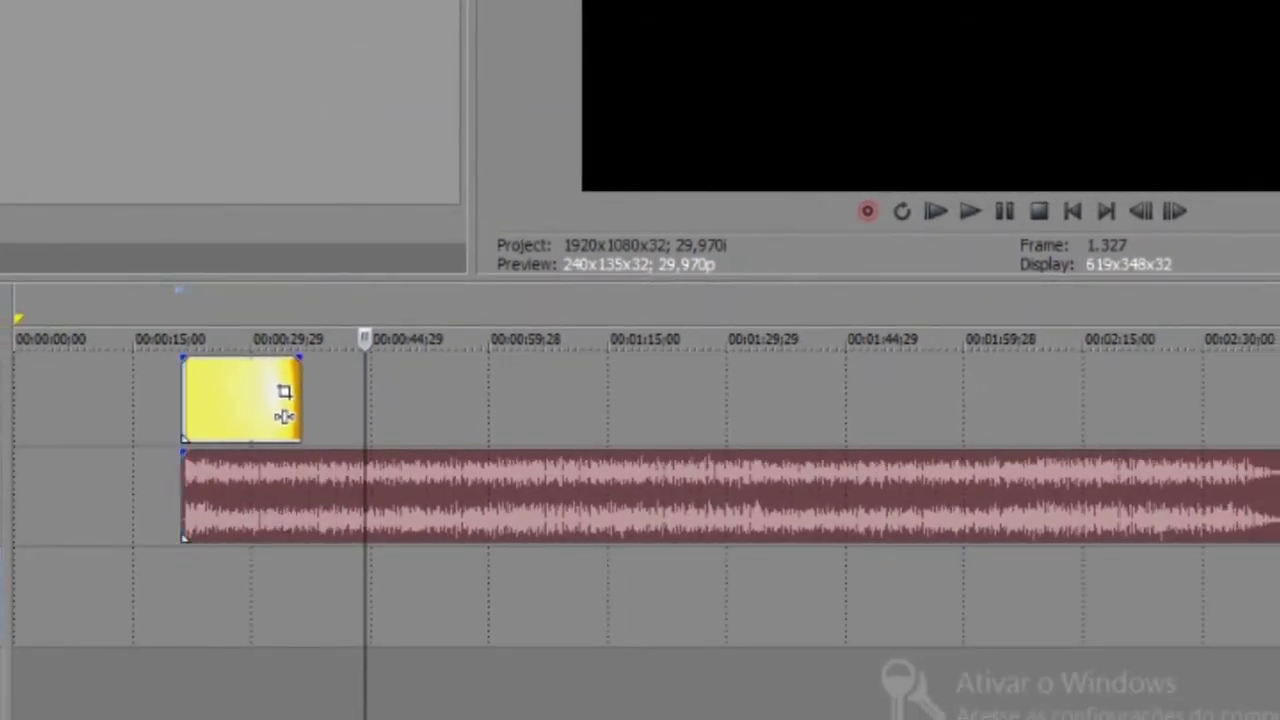
left_click_drag(1278, 495, 301, 480)
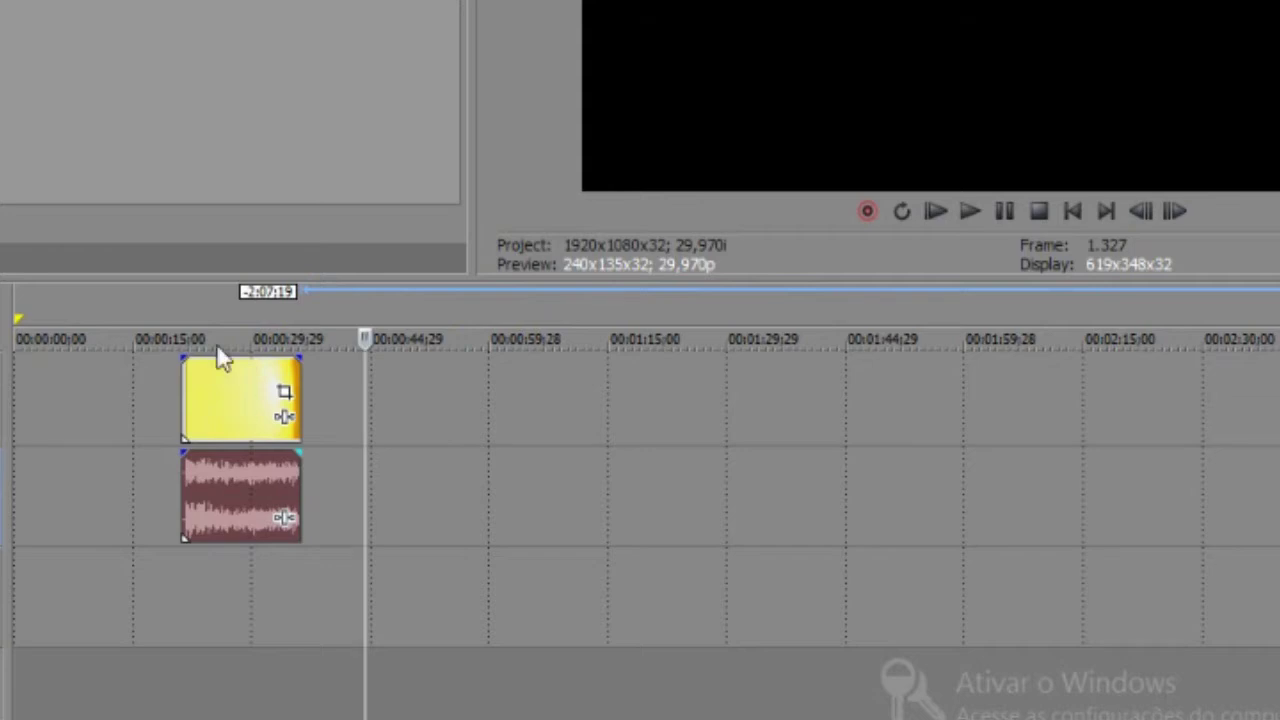
left_click(192, 325)
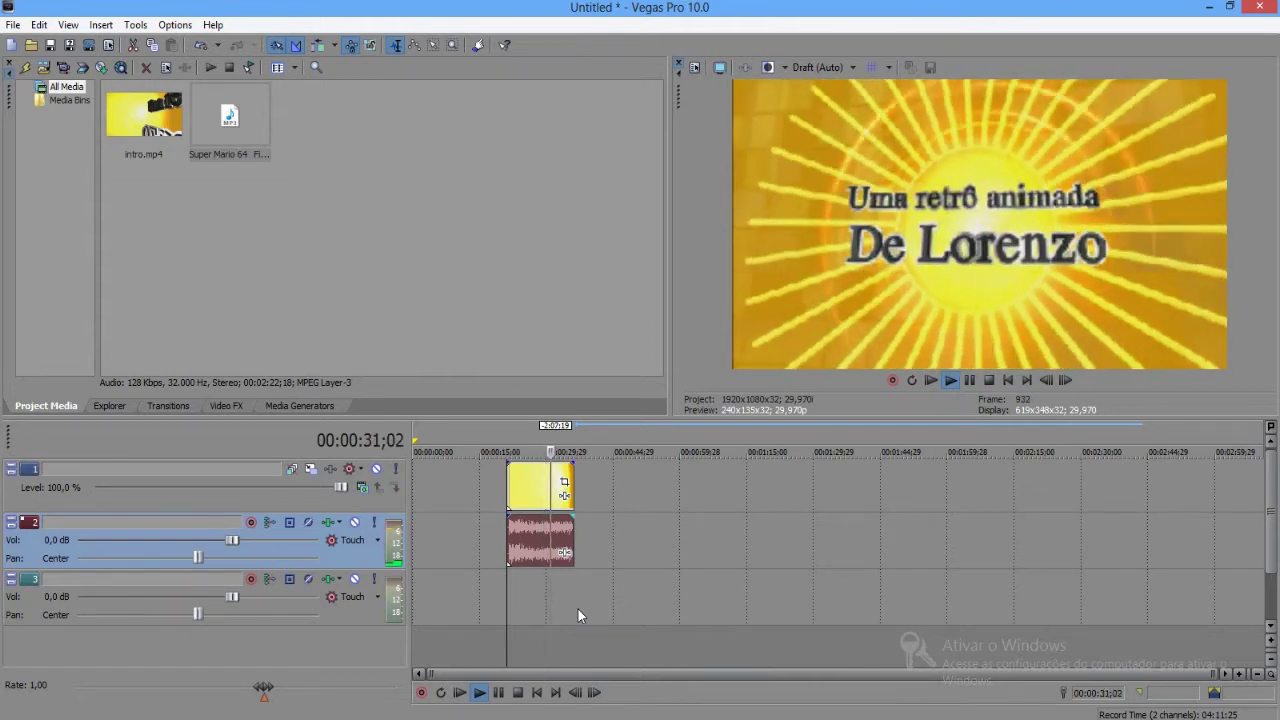
key("space")
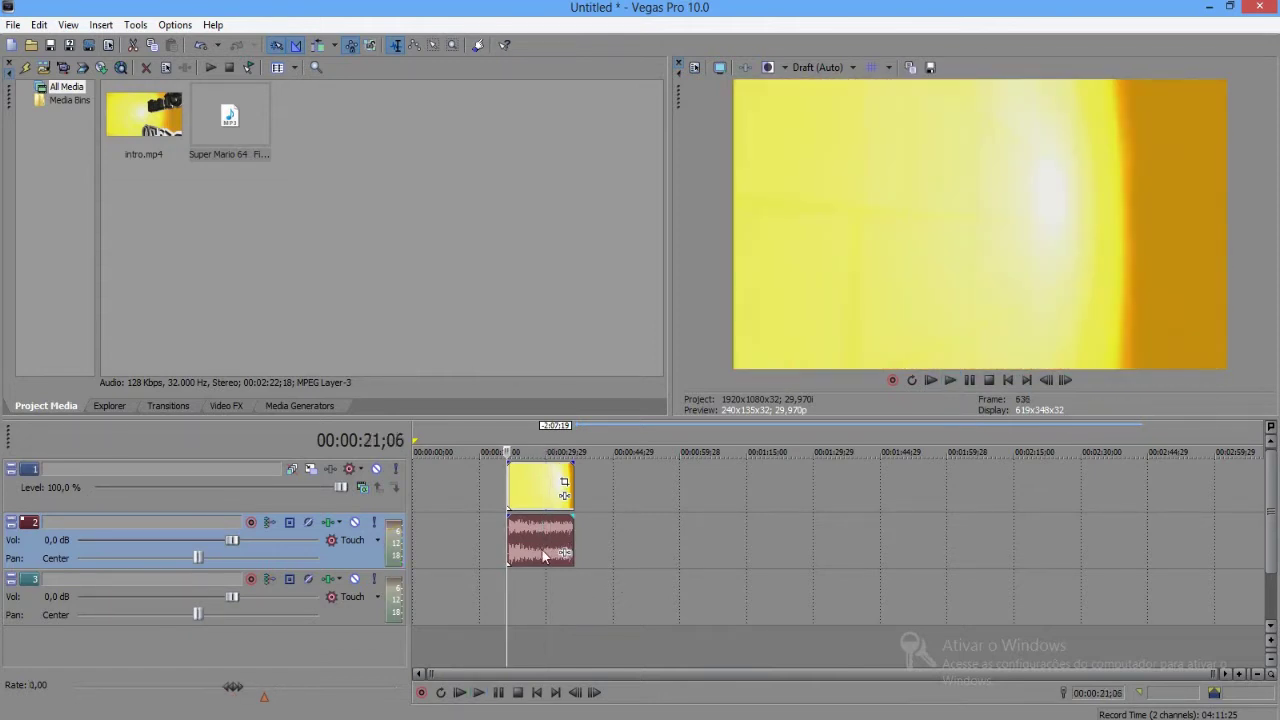
- Select both the intro video event and the trimmed music event and create a new group from them
mouse_move(534, 532)
left_mouse_down()
mouse_move(559, 533)
mouse_move(537, 532)
left_mouse_up()
left_click(530, 483)
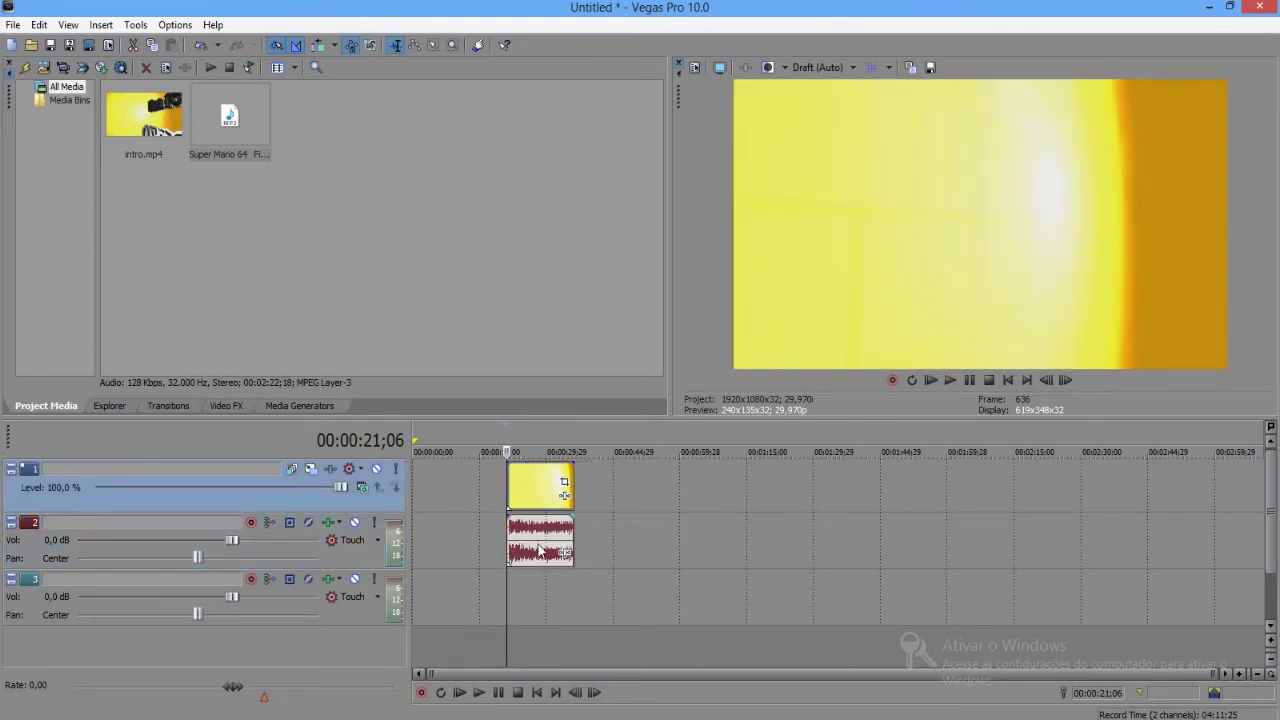
left_click(526, 488)
left_click(553, 528, "ctrl")
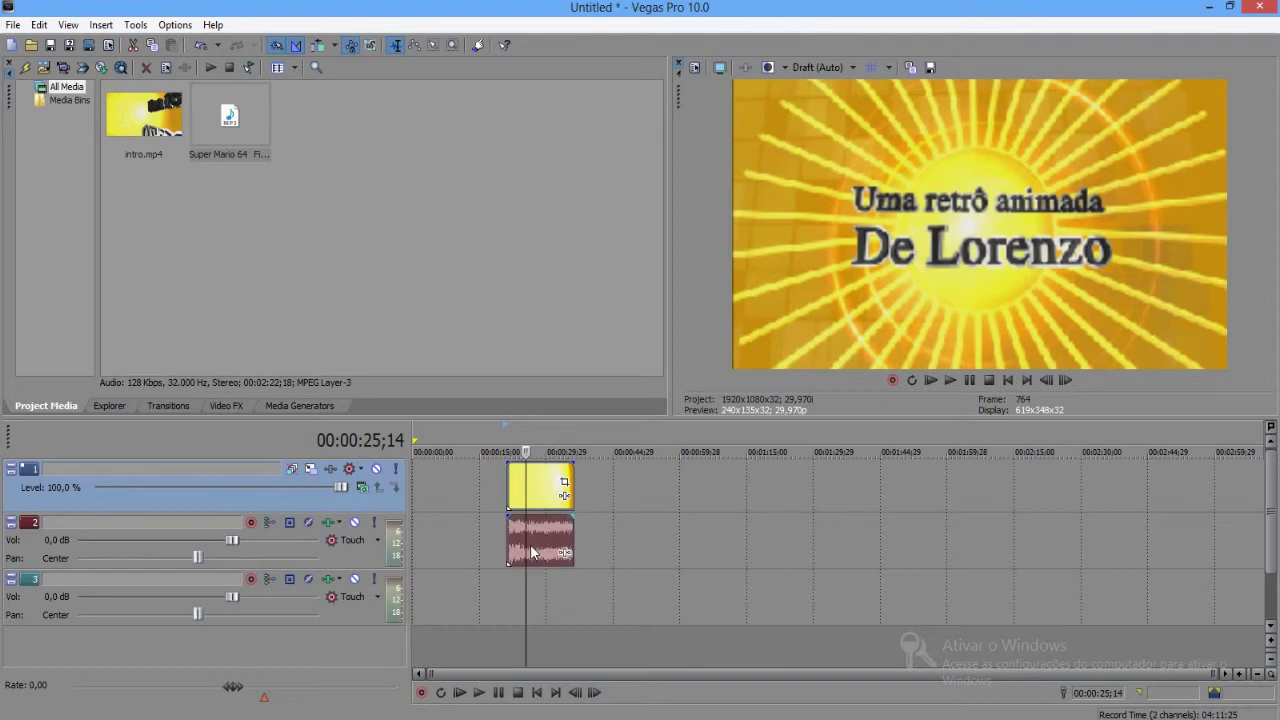
right_click(553, 528)
left_click(605, 554)
left_click(605, 554)
left_click(531, 512)
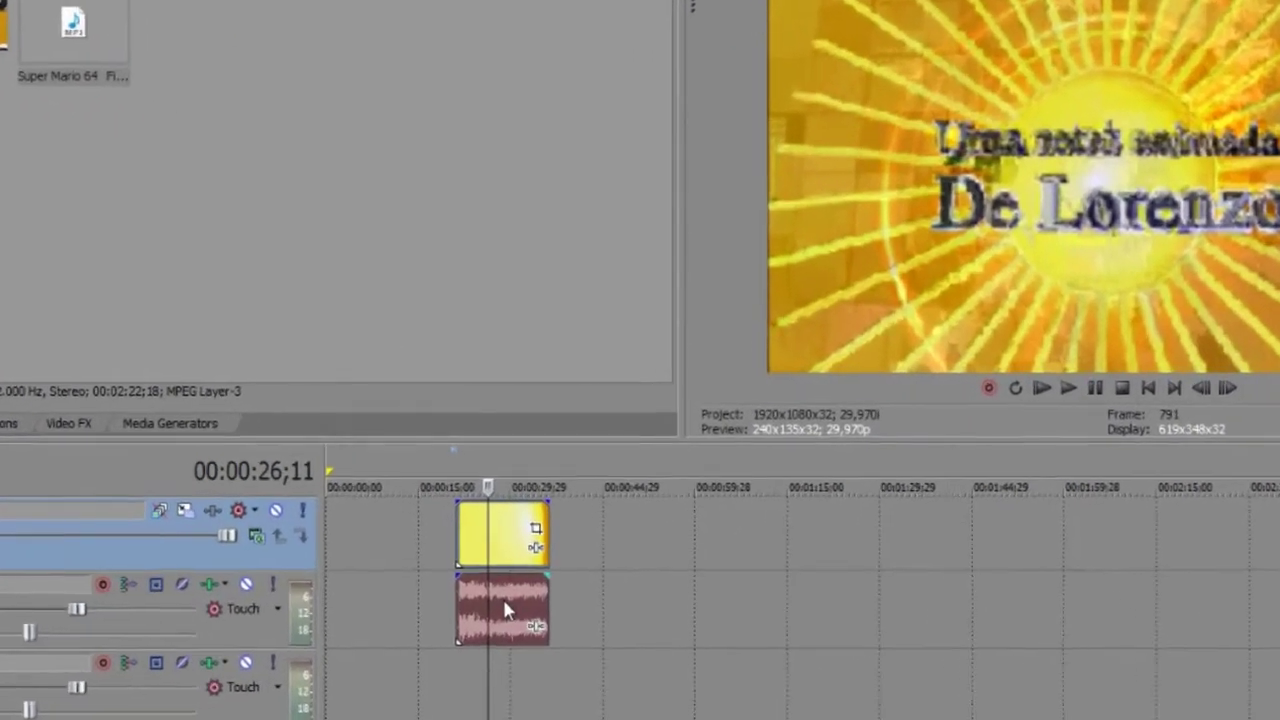
left_click_drag(515, 523, 534, 513)
left_click_drag(502, 557, 484, 648)
right_click(485, 642)
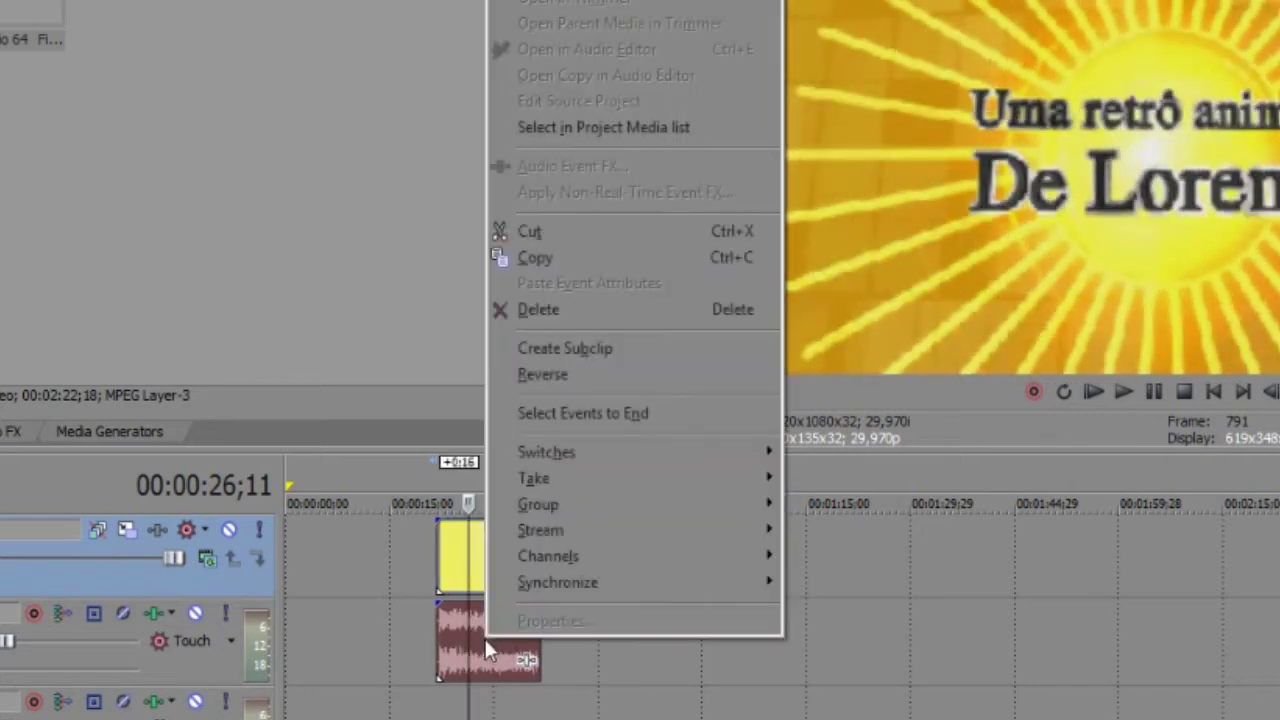
mouse_move(651, 505)
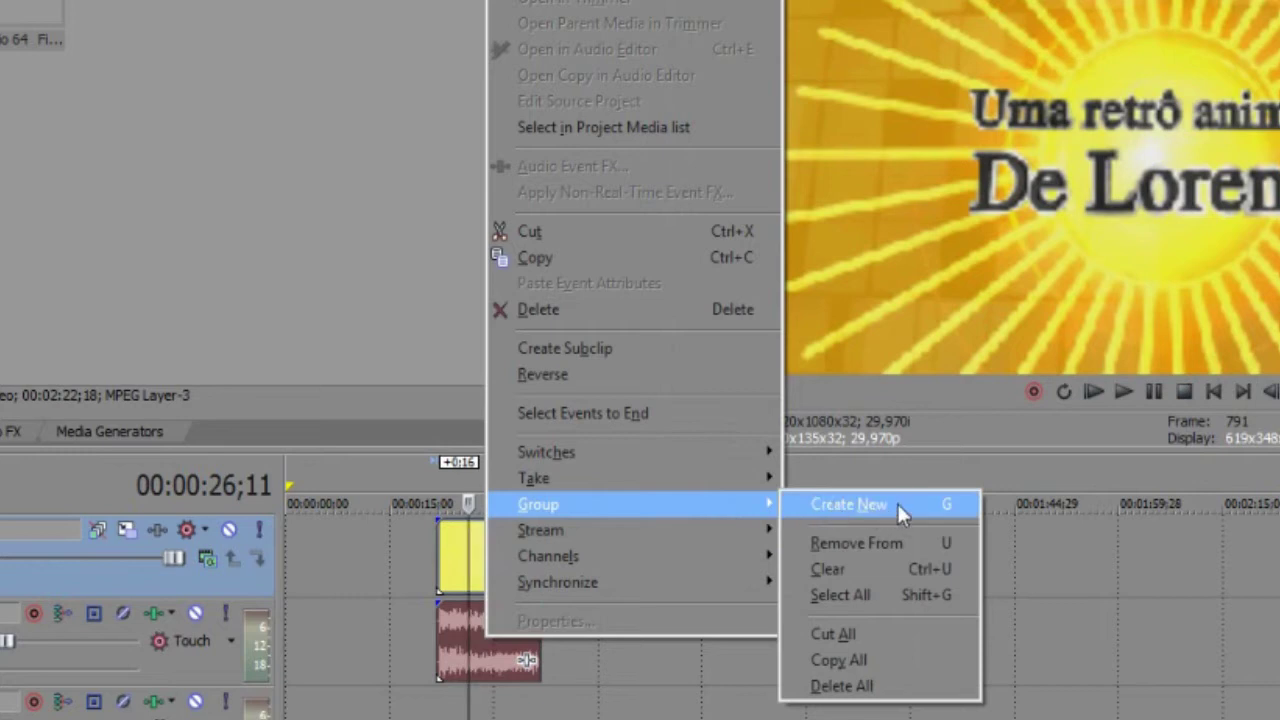
left_click(950, 505)
- Move the grouped video and music to start at about 00:00:28 on the timeline and play the start
left_click_drag(497, 573, 534, 569)
key("space")
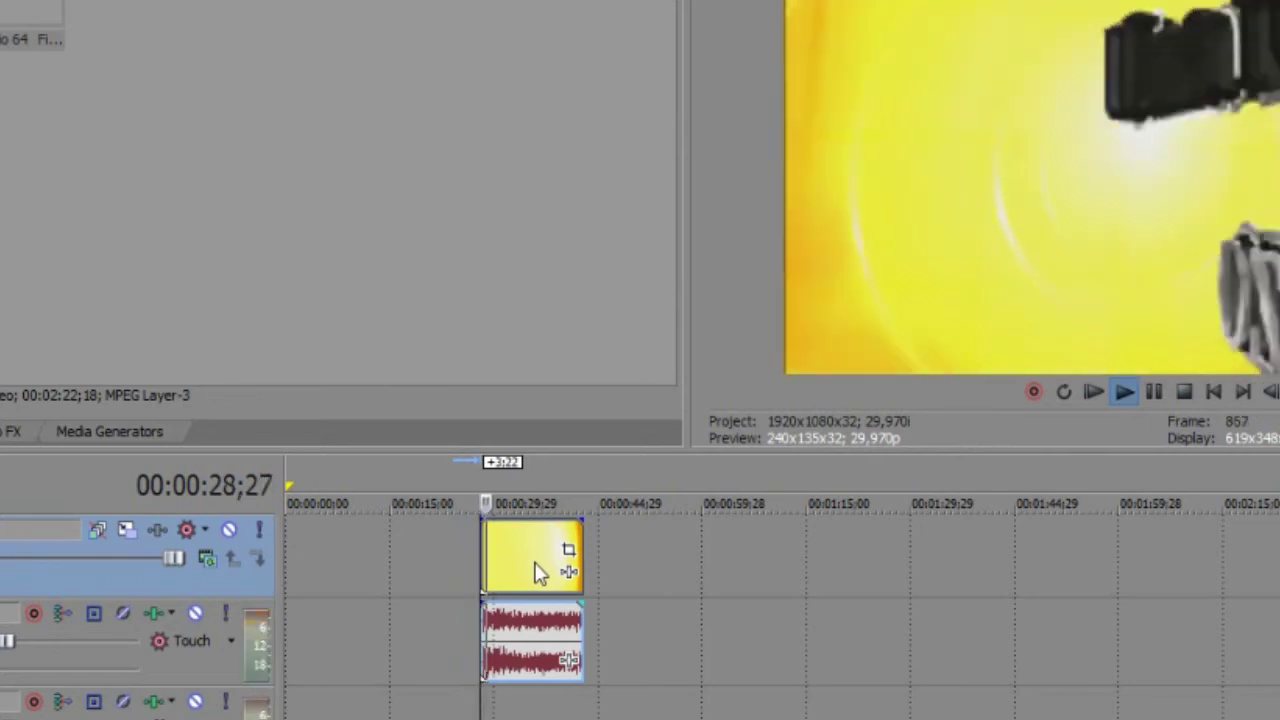
key("space")
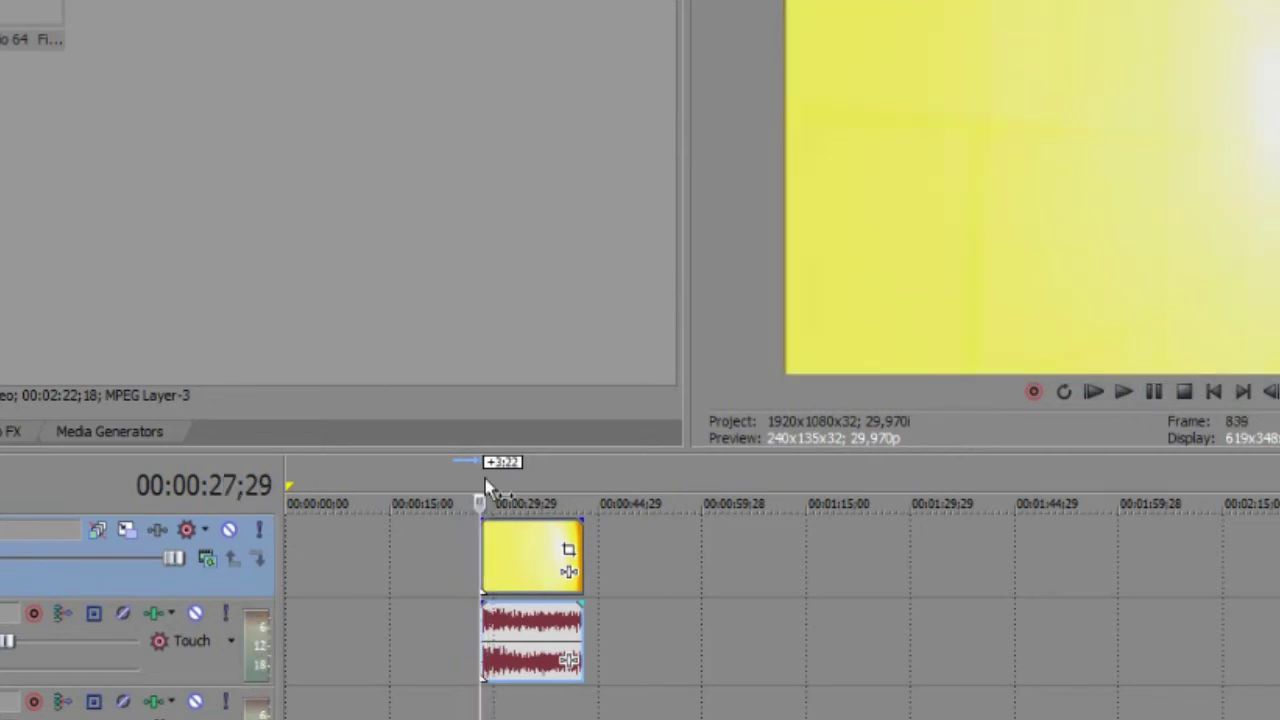
- Select the time range from 00:00:27;29 to 00:00:42;28 and render it to the desktop as the WMV file "video rendereizado"
left_click_drag(481, 478, 583, 478)
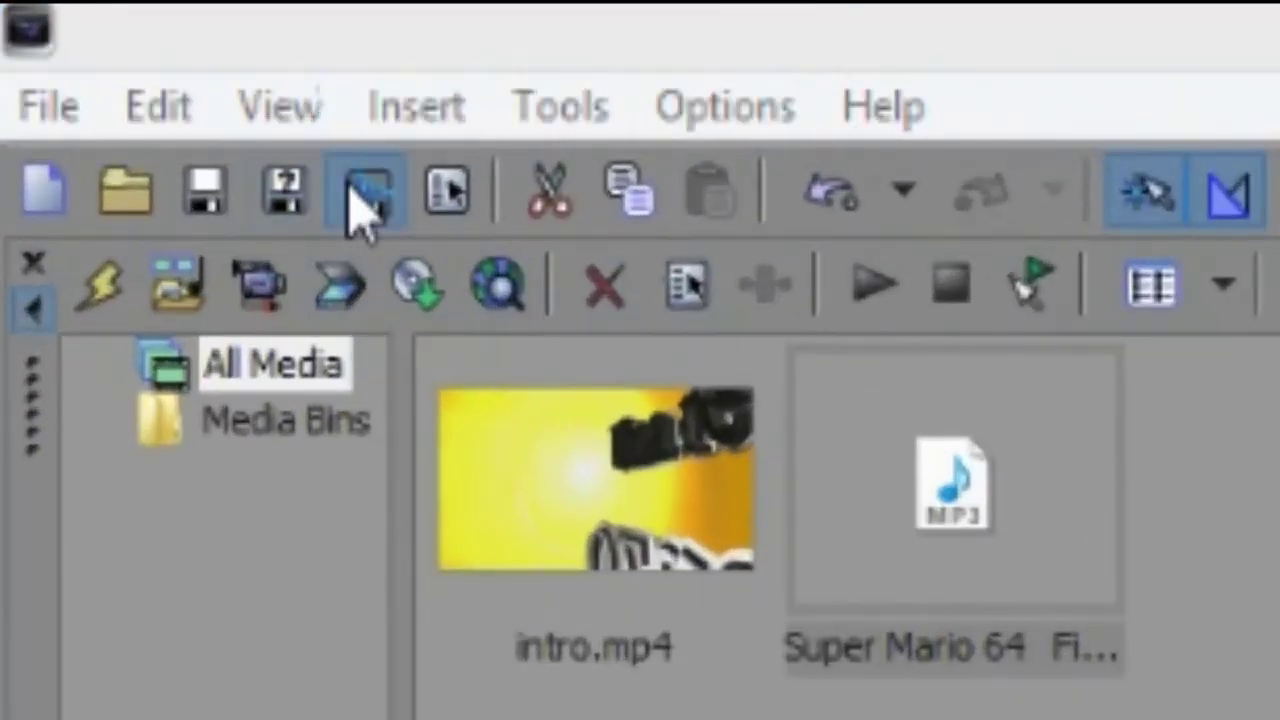
left_click(358, 195)
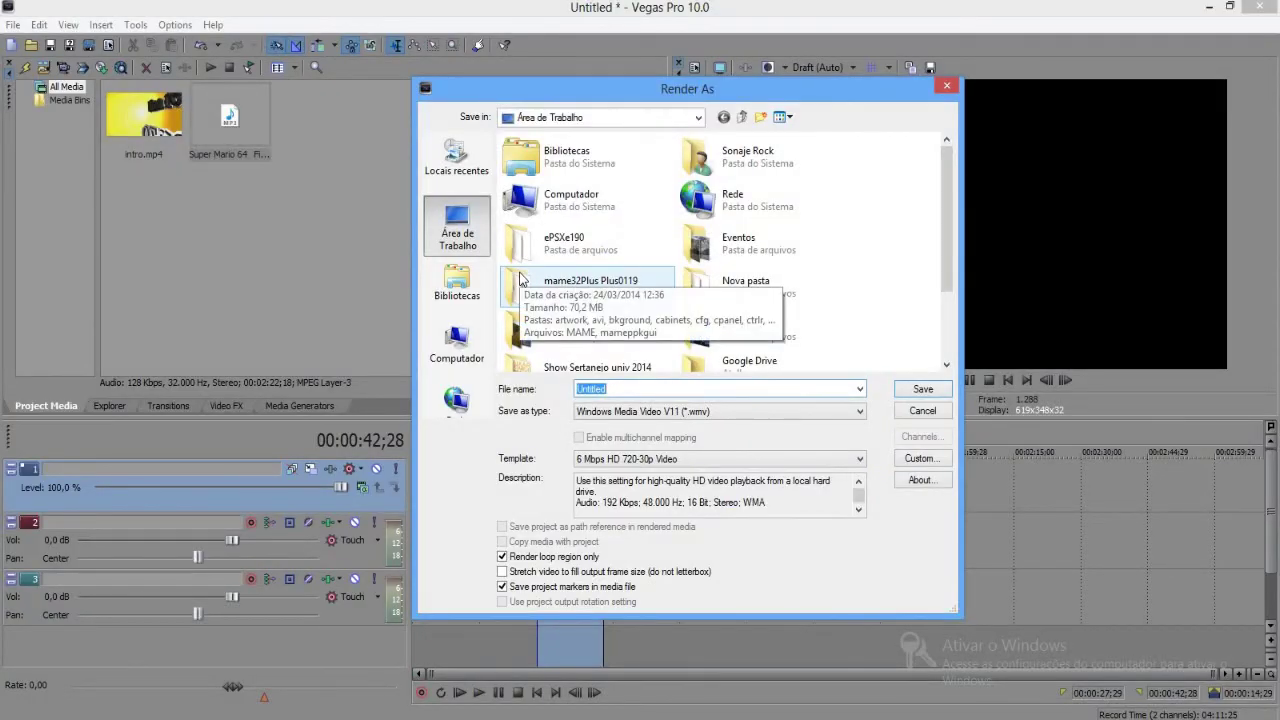
type("video rendereizado")
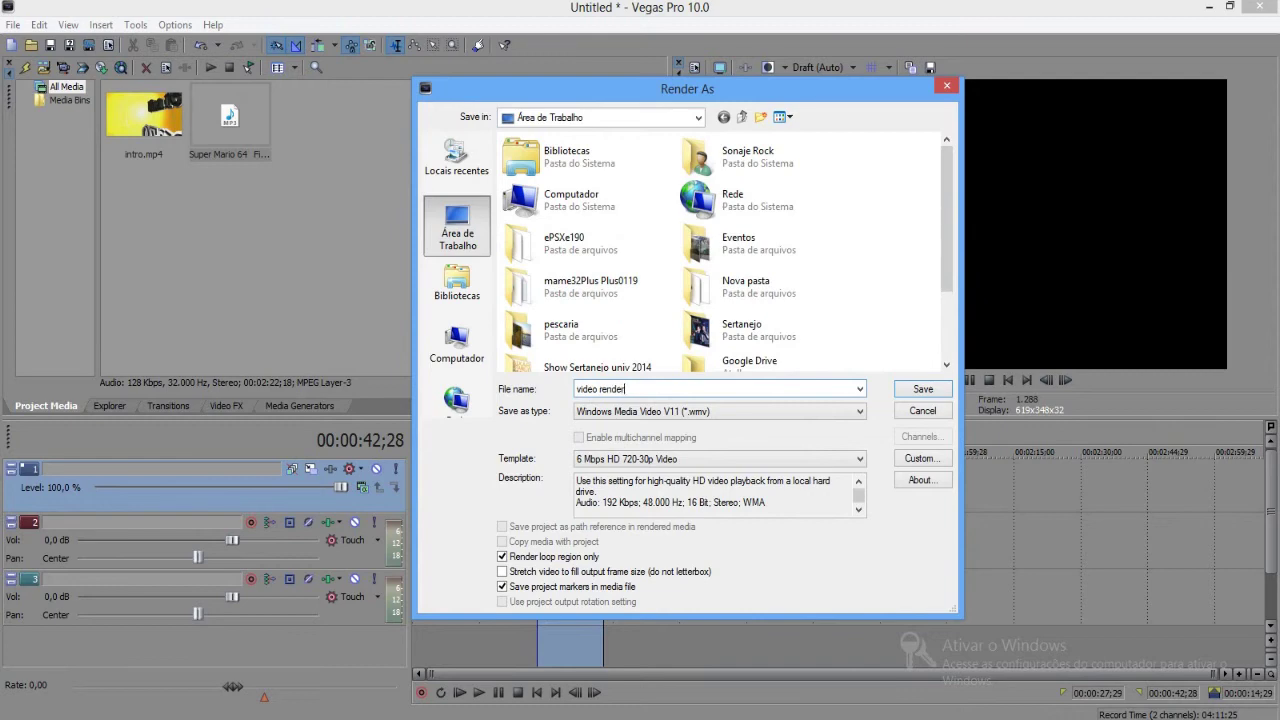
left_click(925, 389)
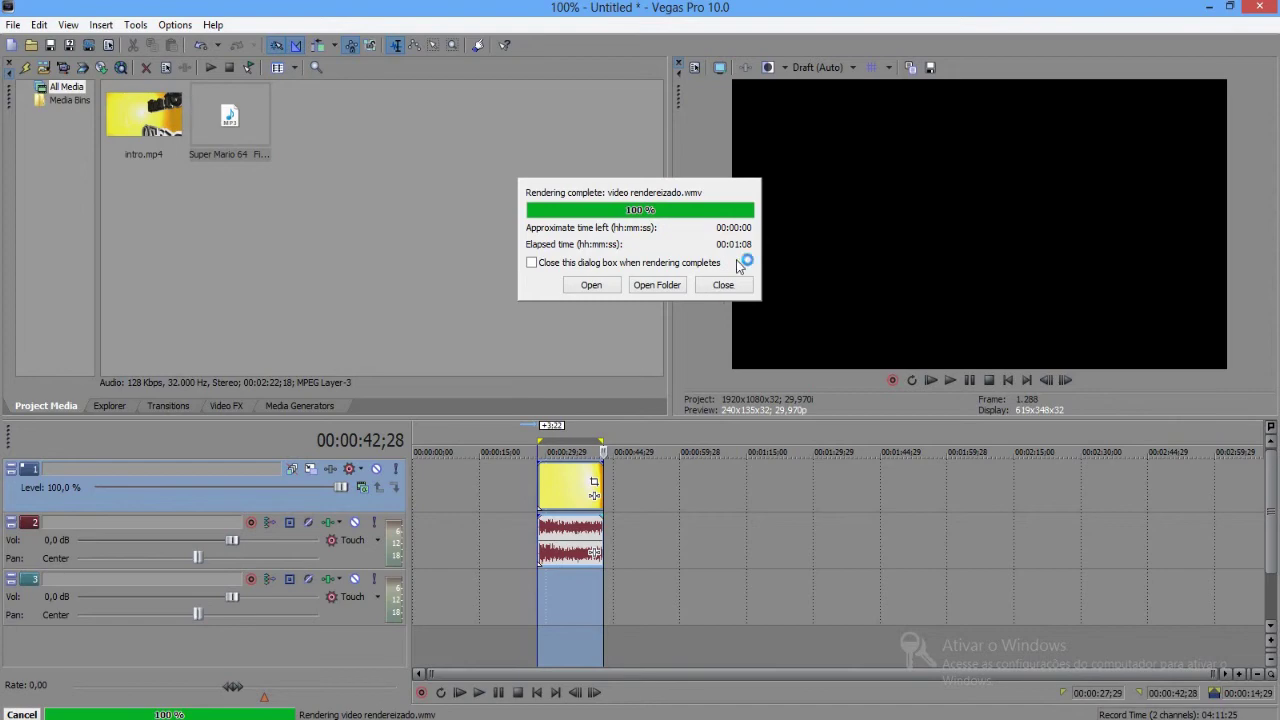
left_click(723, 286)
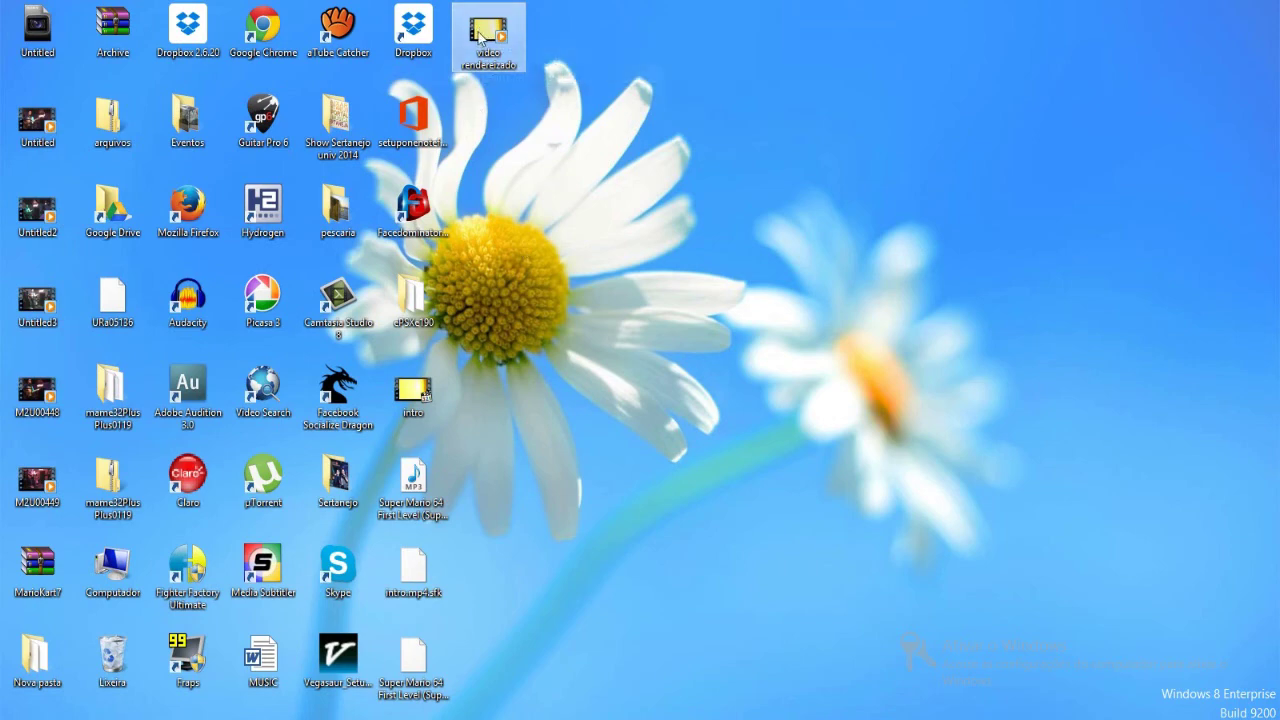
- Open the rendered "video rendereizado" file from the desktop in Windows Media Player and maximize the player window
double_click(488, 38)
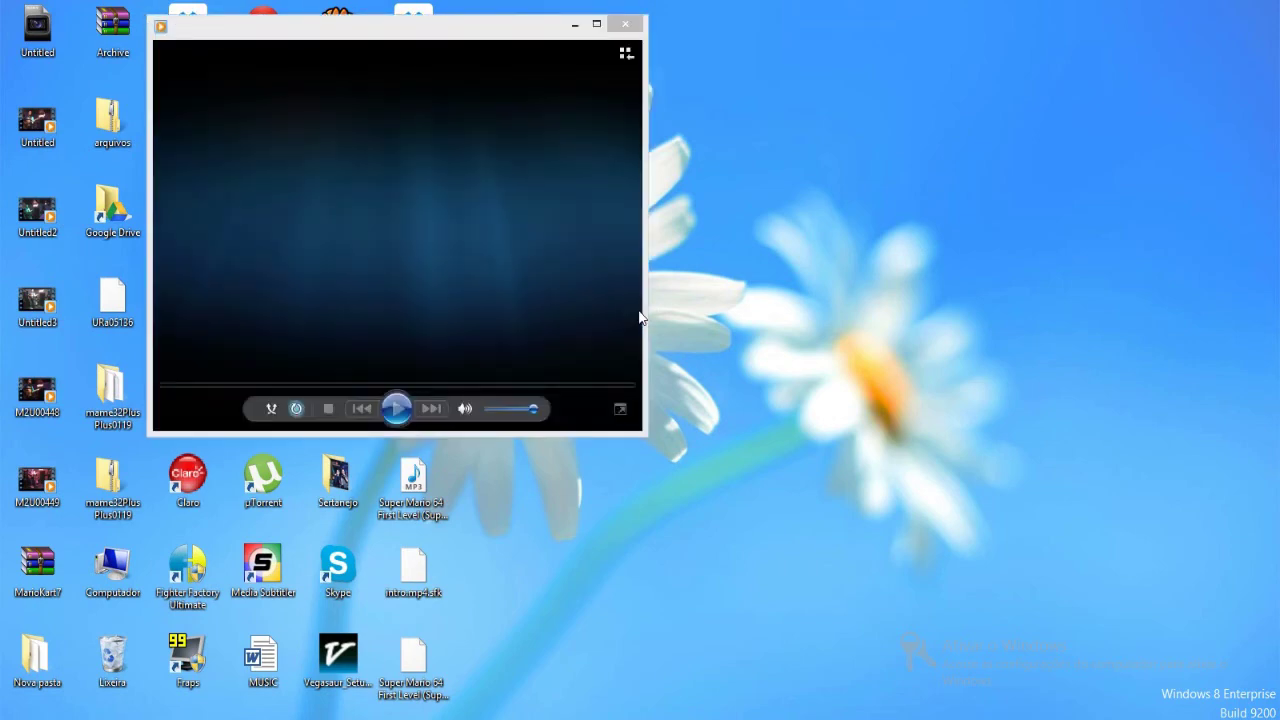
left_click(596, 23)
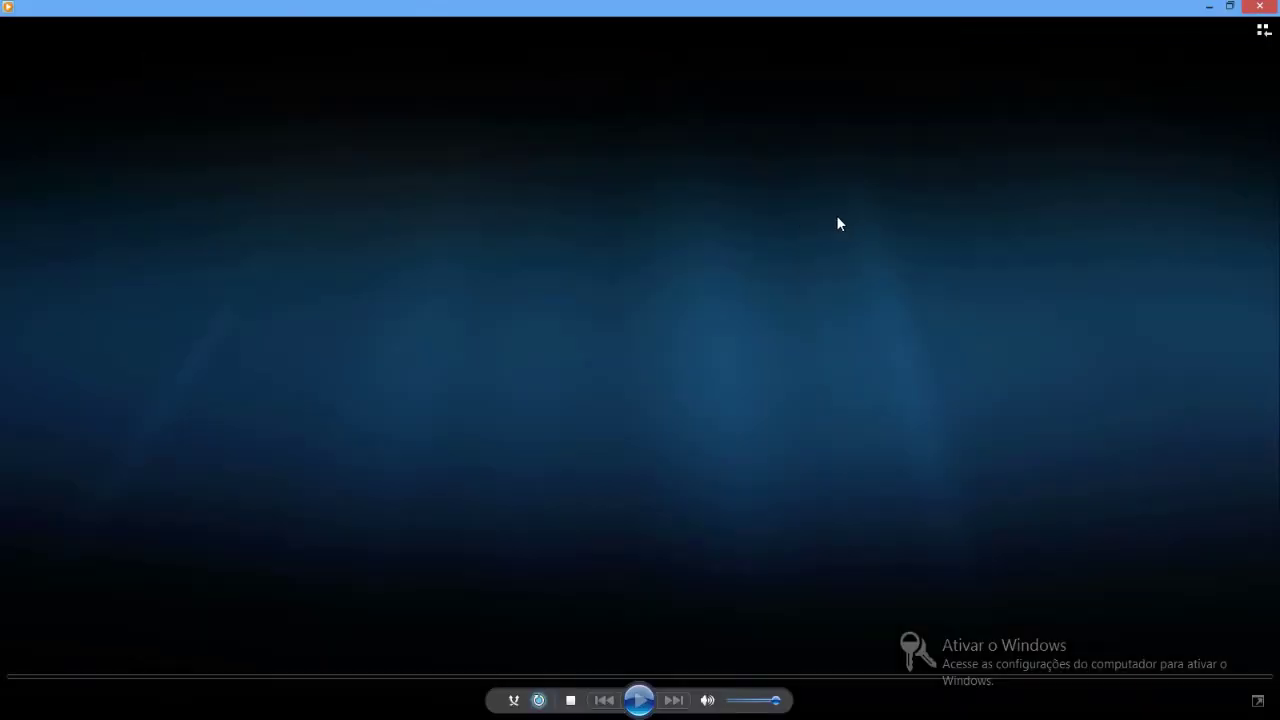